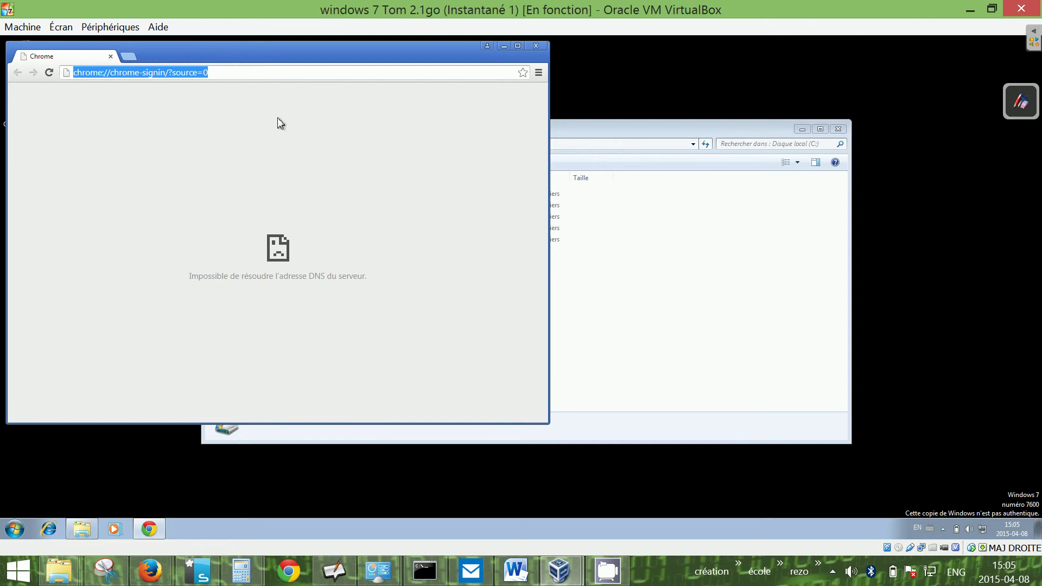
- Search Google for 'clown' and open the first image result in the enlarged preview
text(google)
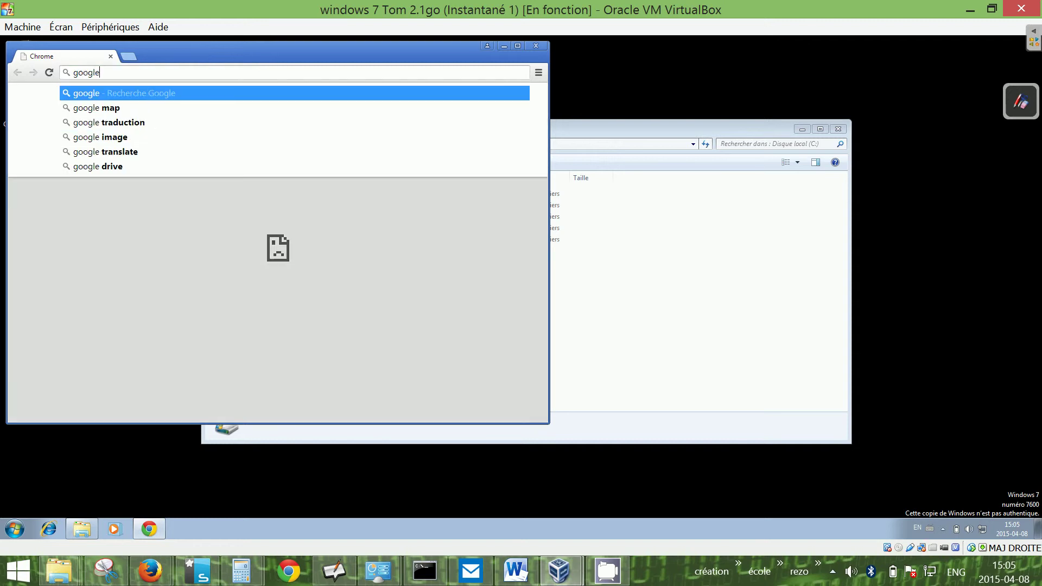
text(.com/a)
key(Return)
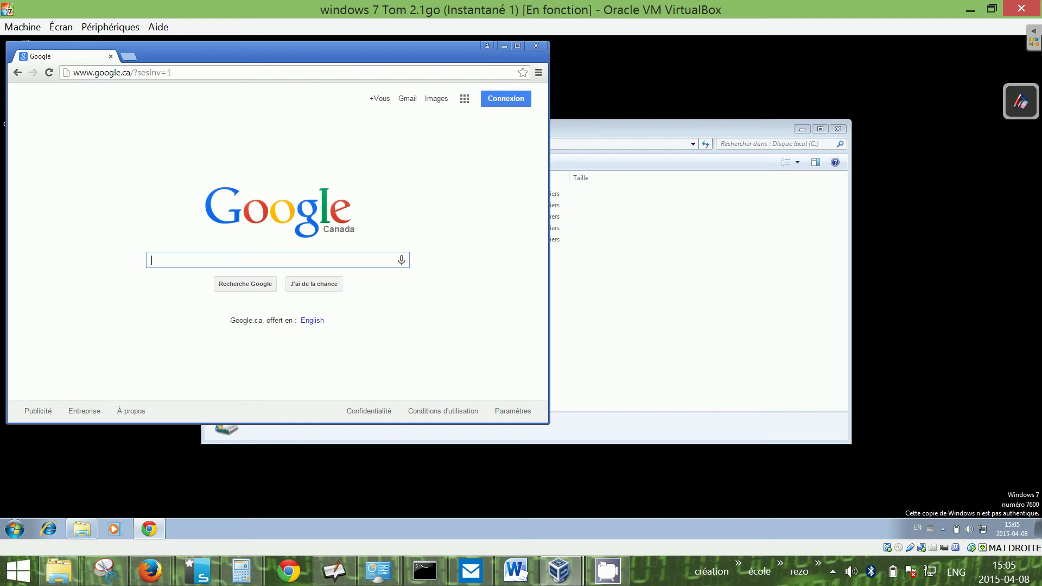
text(clown)
key(Return)
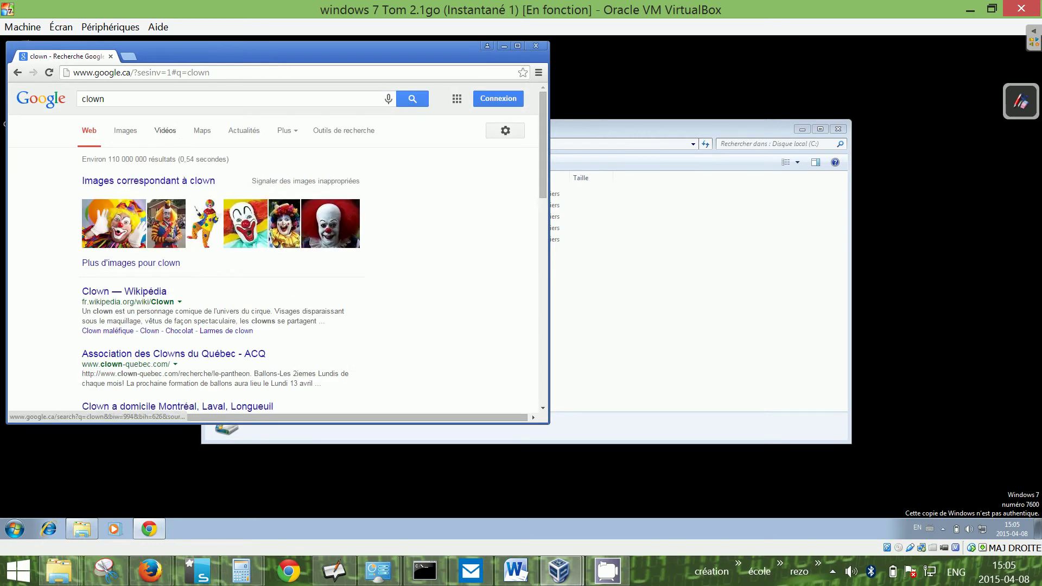
click(138, 230)
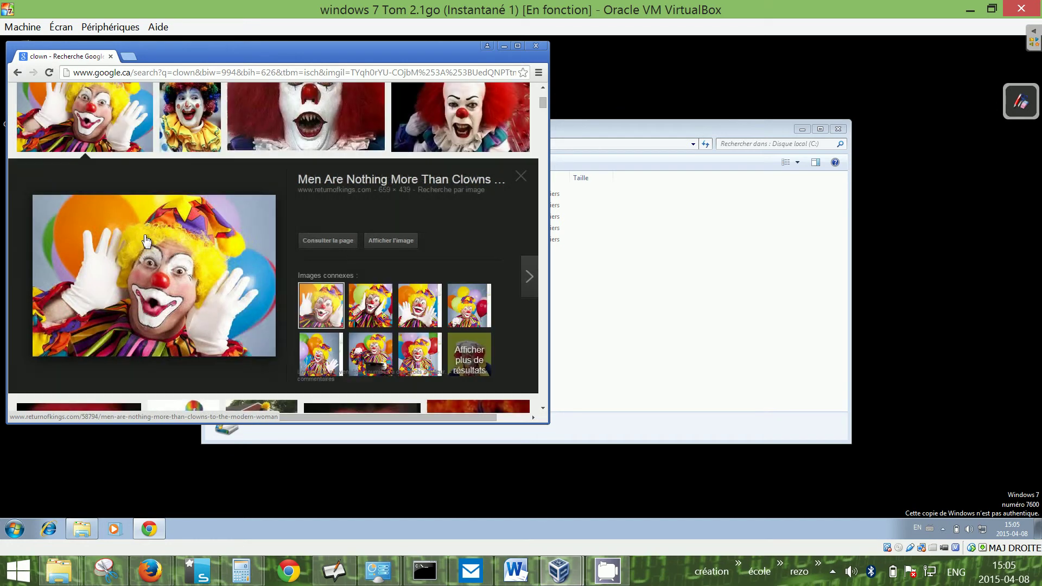
- Save the previewed clown image to the Desktop (Bureau) as clown.jpg
right_click(144, 235)
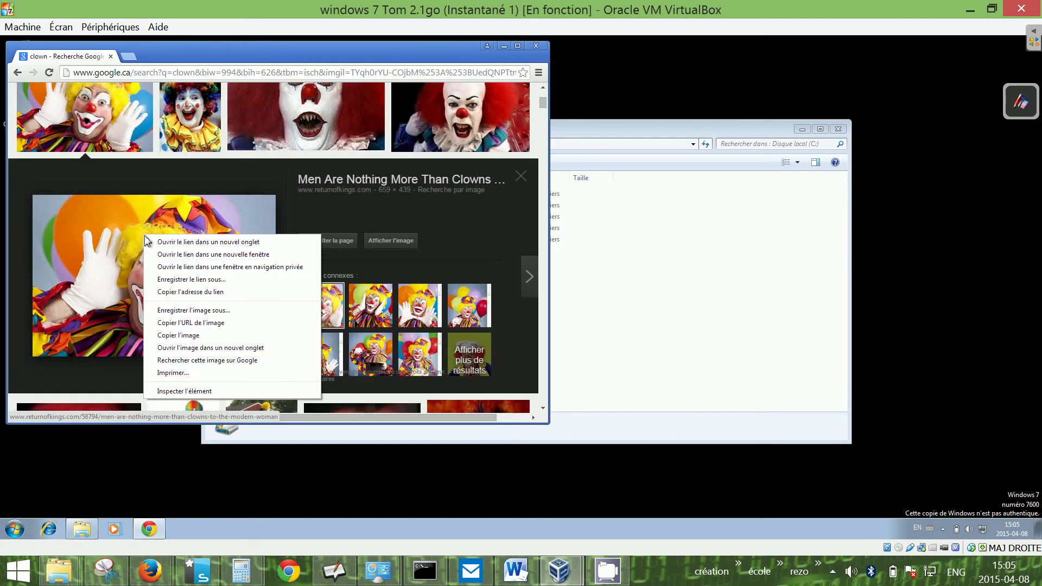
click(204, 311)
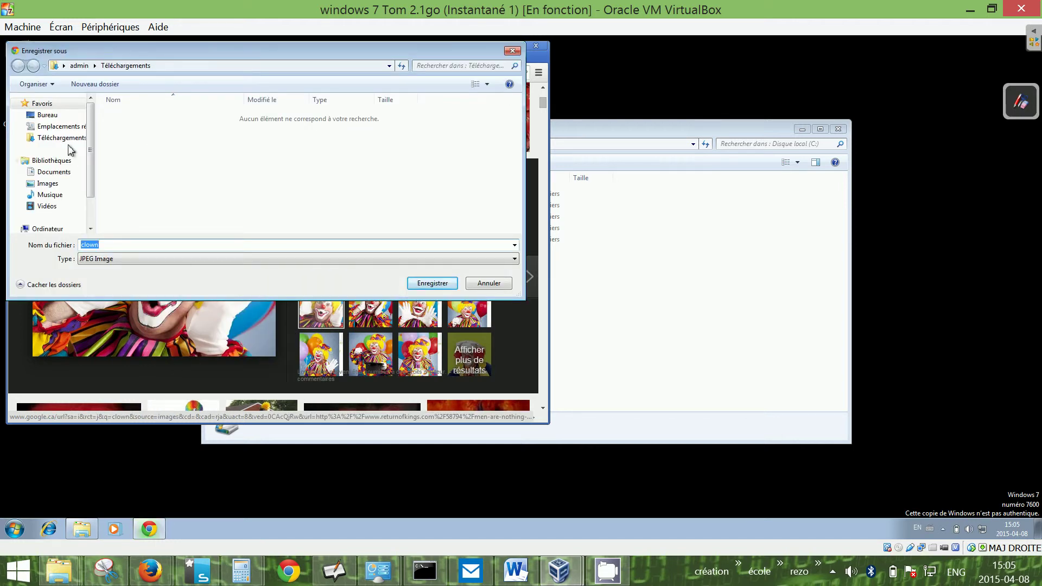
click(54, 117)
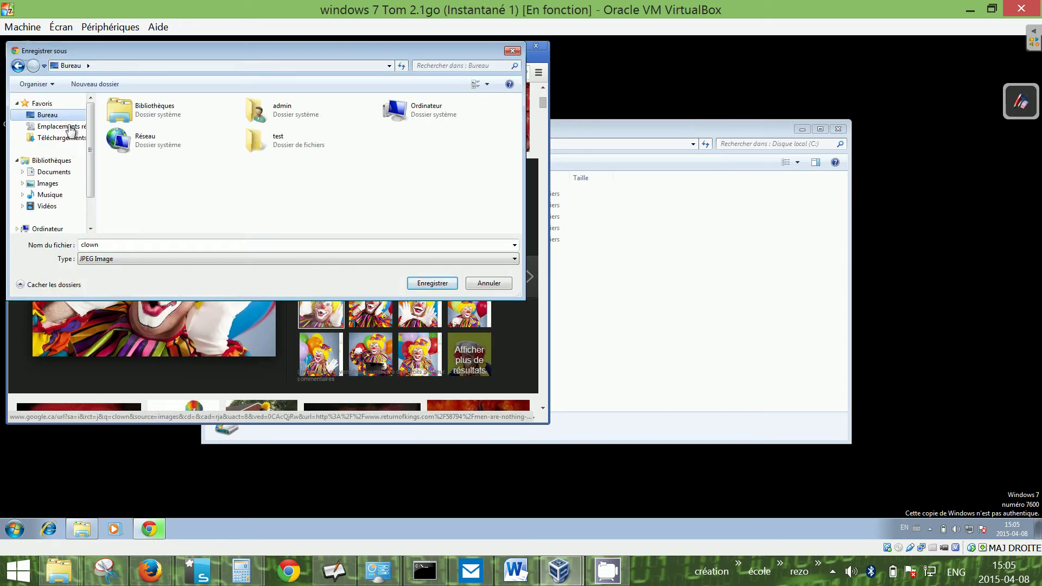
click(432, 283)
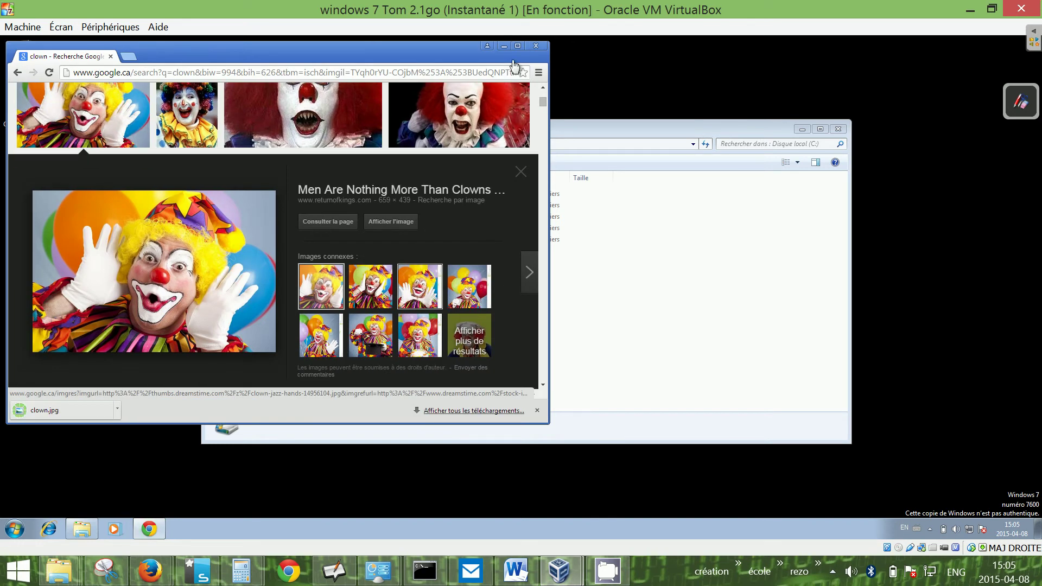
- Close Chrome and return to the Explorer window showing Disque local (C:)
click(544, 50)
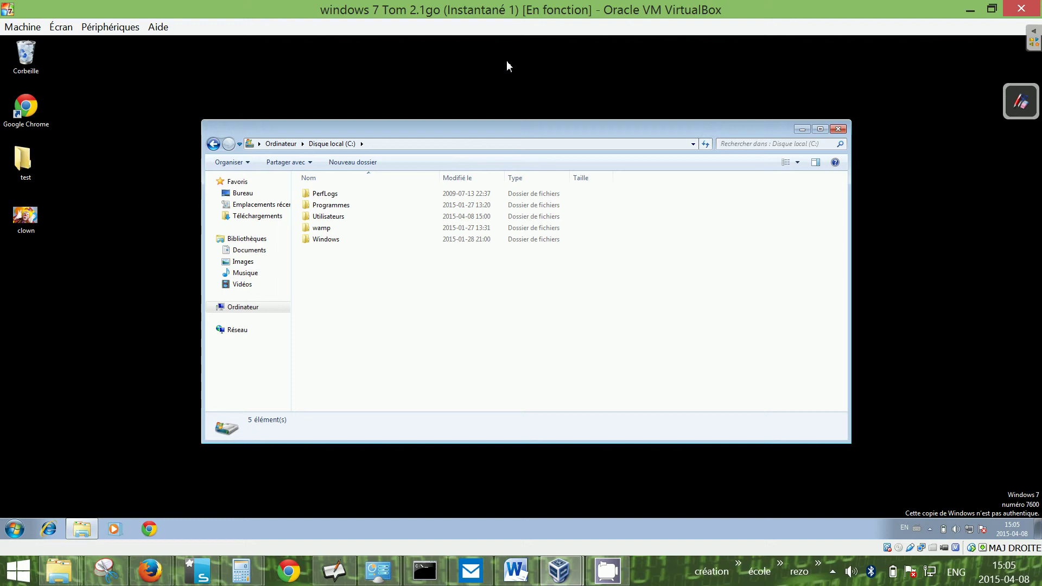
click(19, 535)
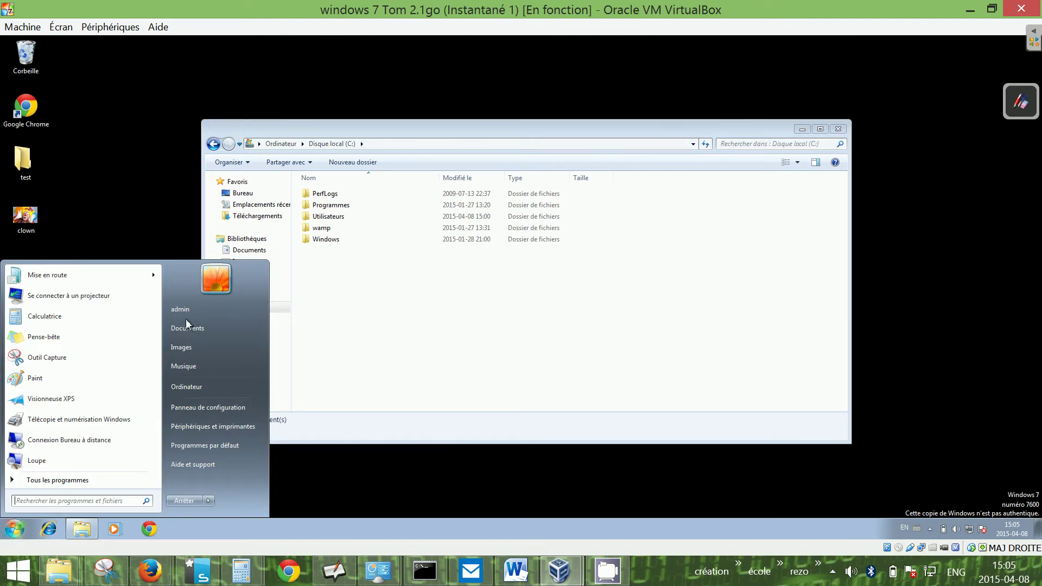
click(194, 235)
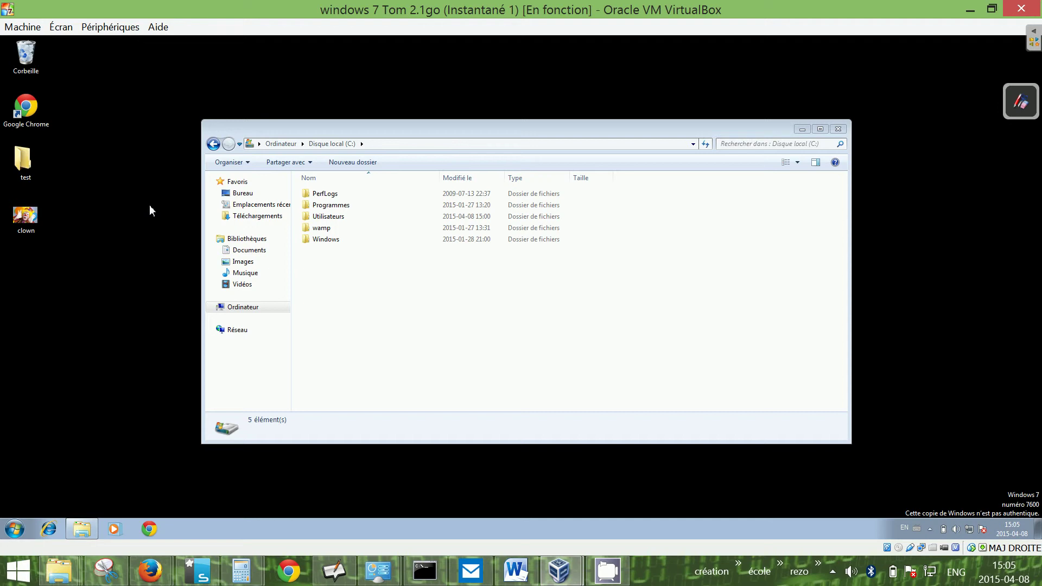
click(324, 194)
- Open Utilisateurs, then bobby's folder, granting permanent access with Continuer
click(329, 216)
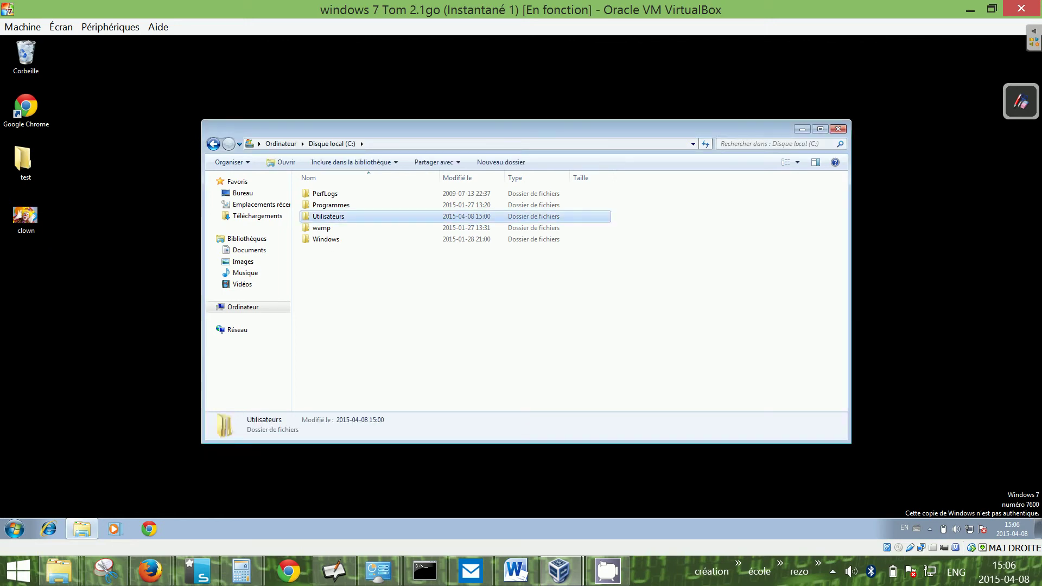
double_click(329, 216)
double_click(331, 208)
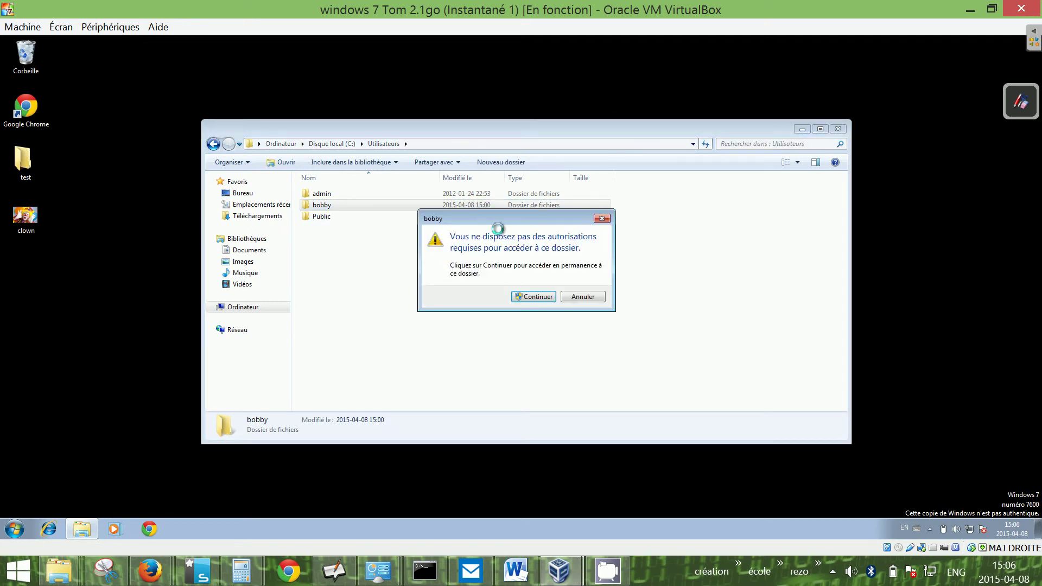
click(518, 297)
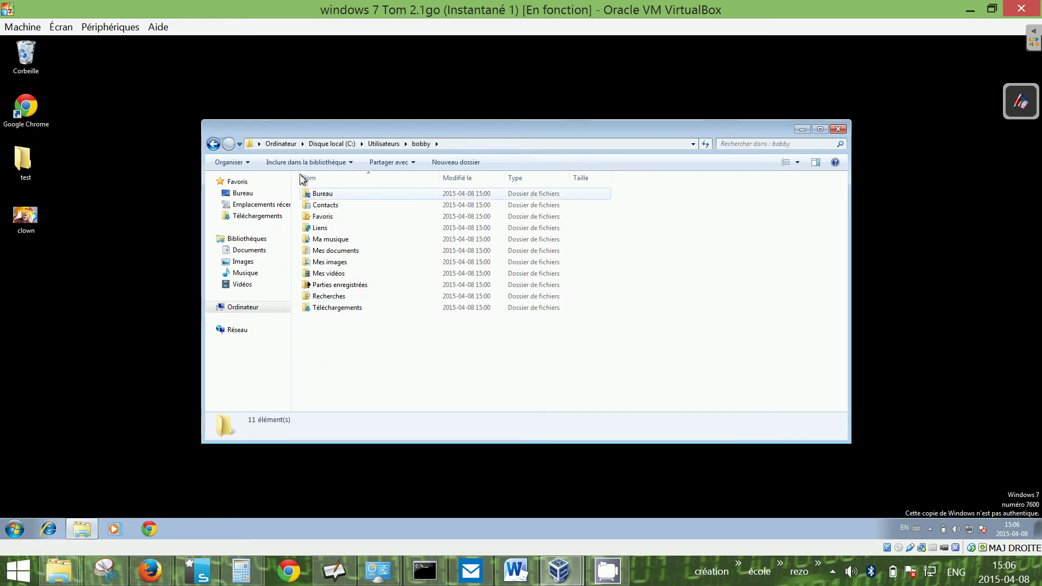
- Enable 'Afficher les fichiers, dossiers et lecteurs cachés' in Folder Options and apply it
click(248, 162)
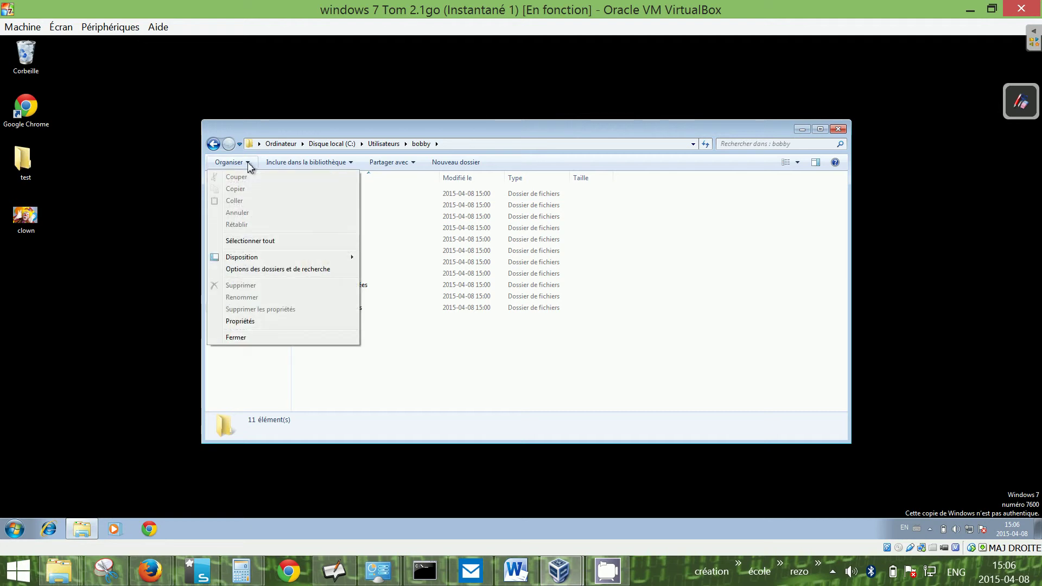
click(262, 270)
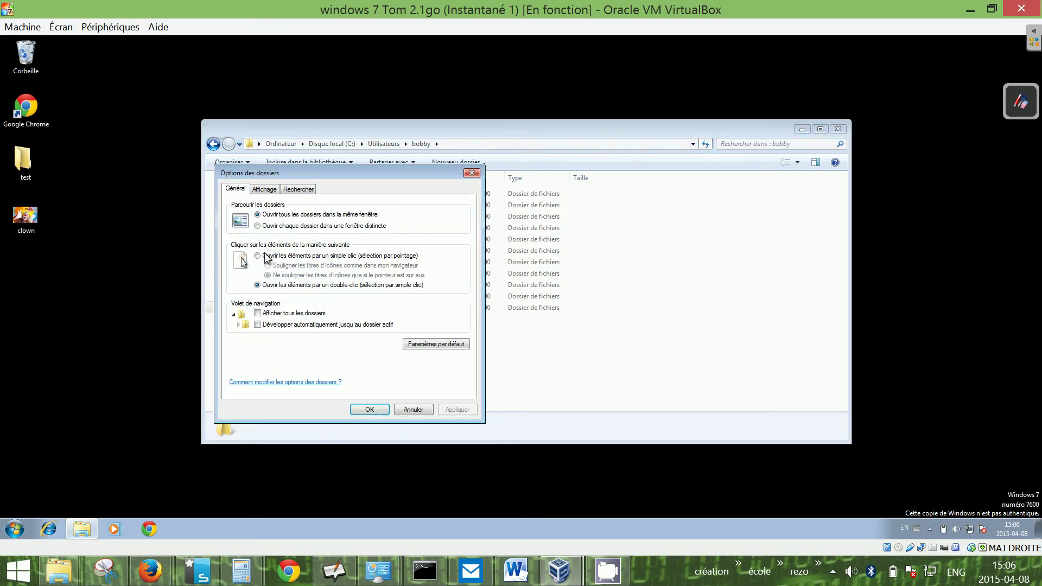
click(266, 190)
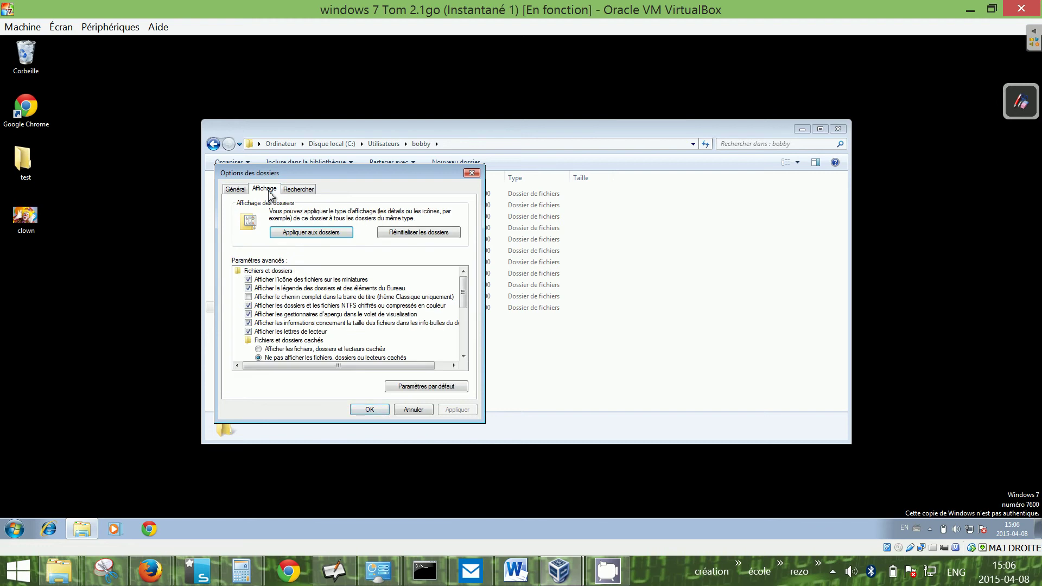
scroll(466, 291, down, 1)
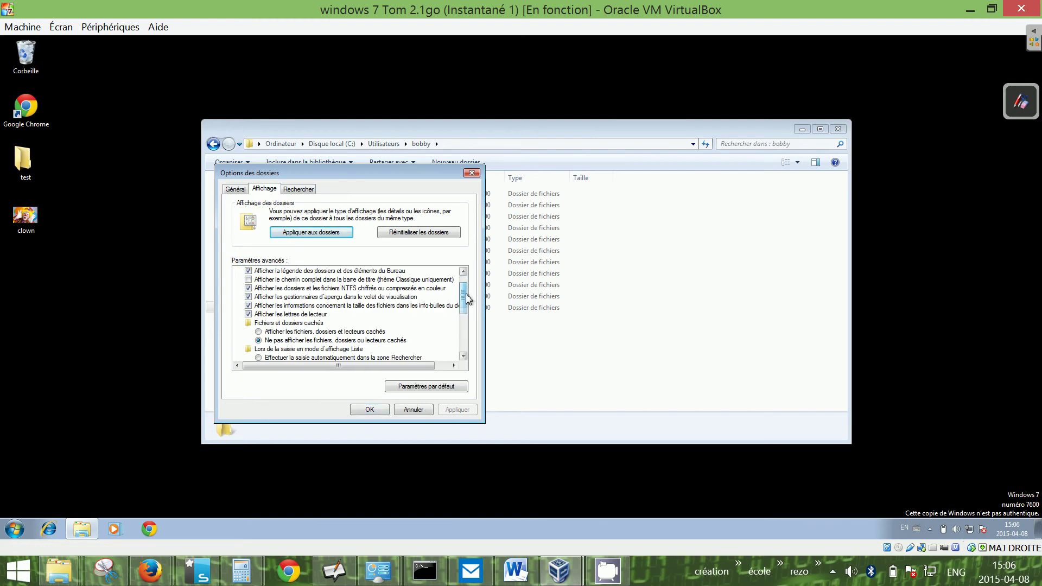
click(271, 323)
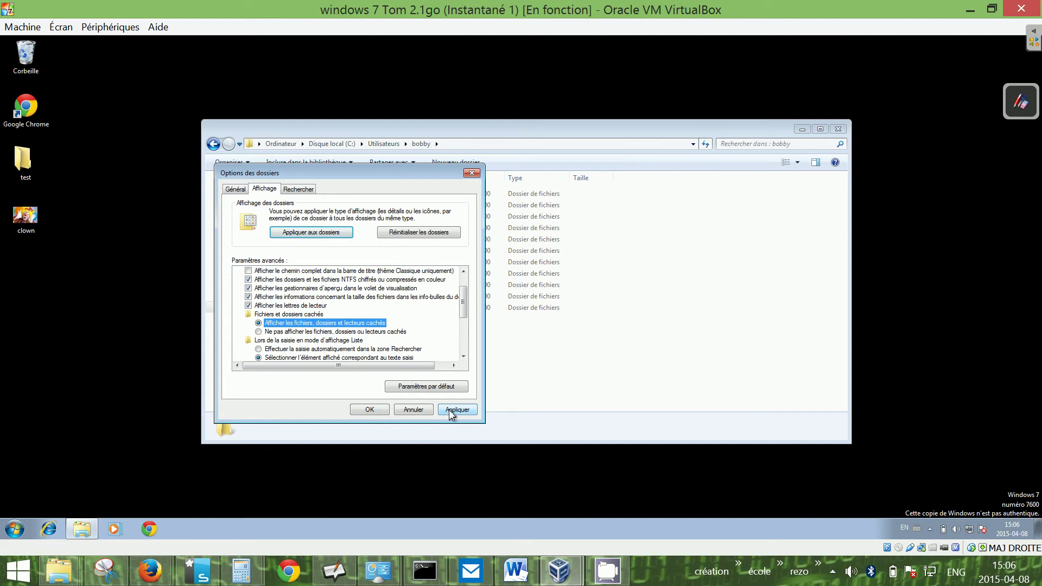
click(450, 409)
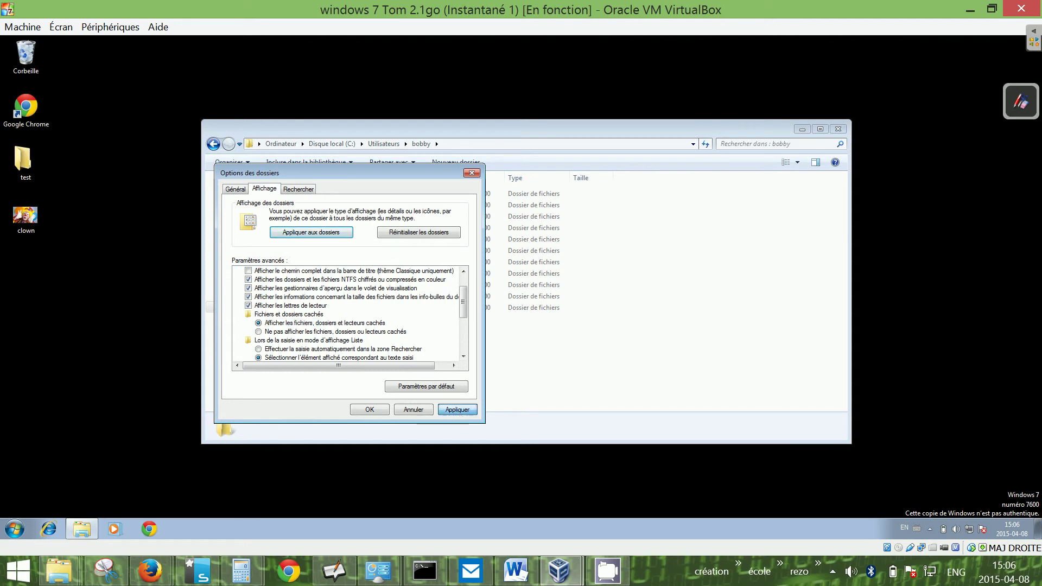
click(383, 410)
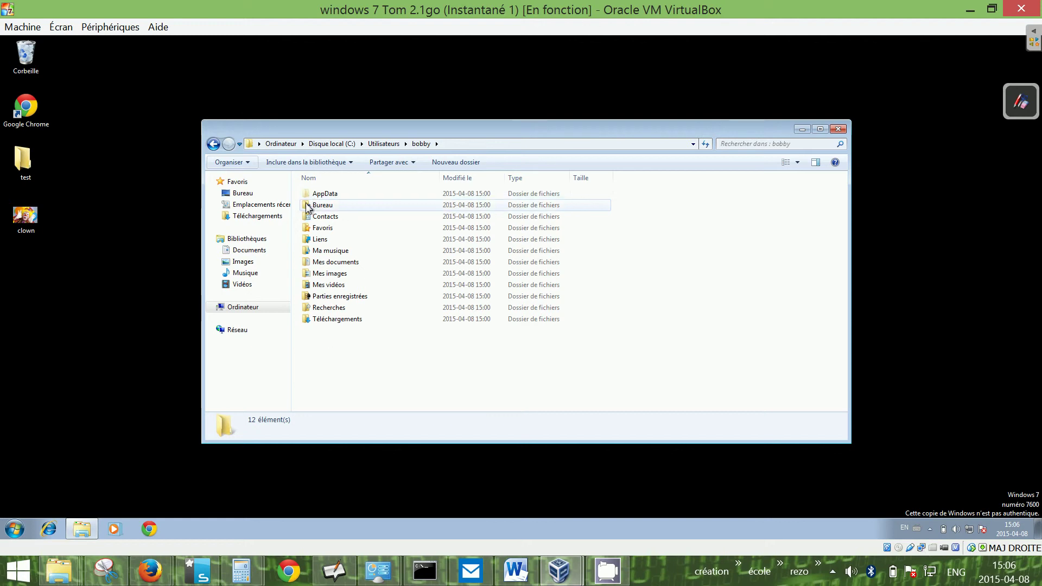
- Go through AppData, Roaming, Microsoft, Windows, Menu Démarrer and Programmes into Démarrage
click(333, 194)
double_click(333, 194)
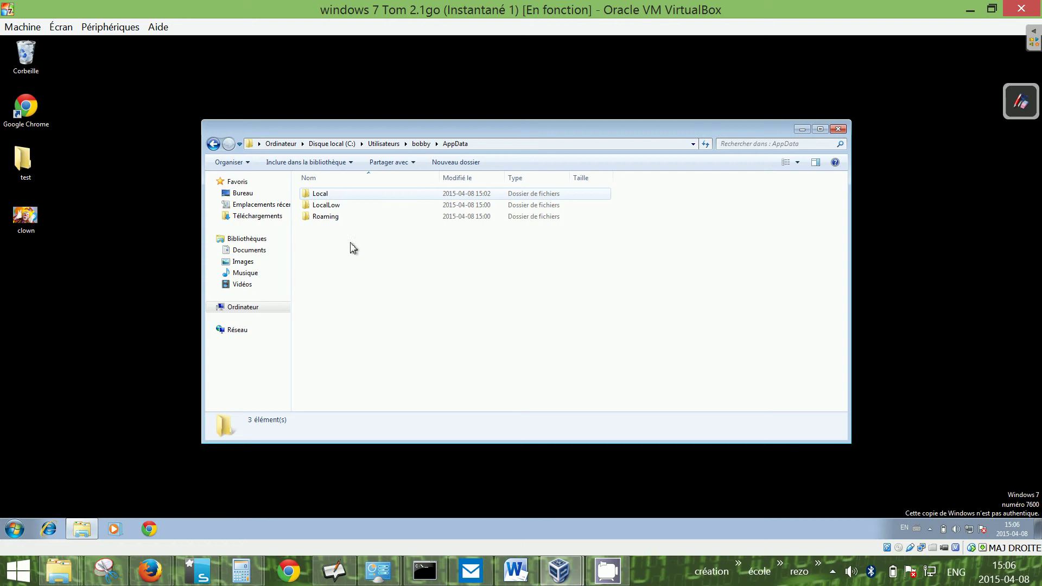
double_click(329, 220)
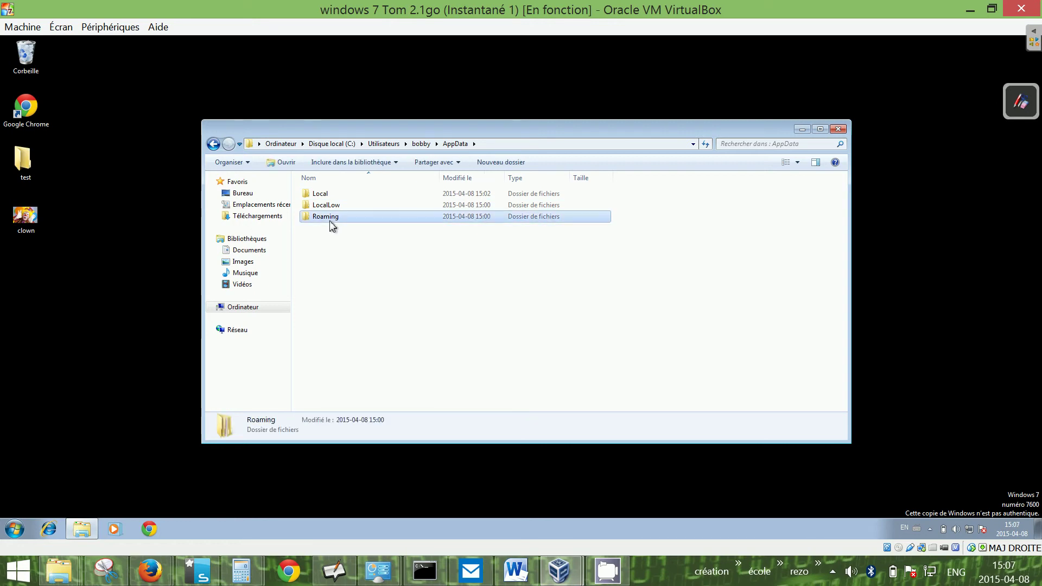
click(328, 196)
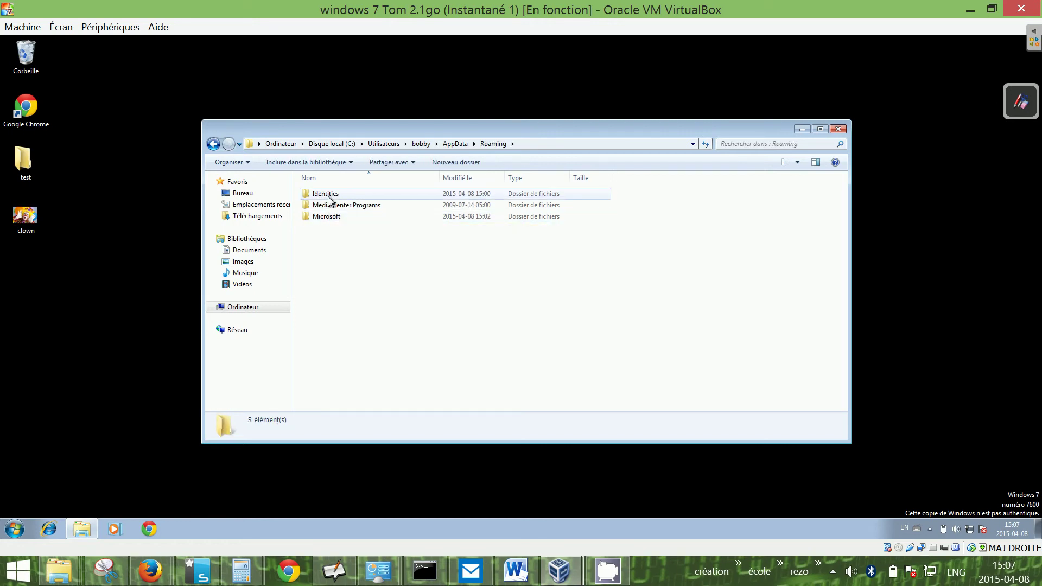
click(432, 145)
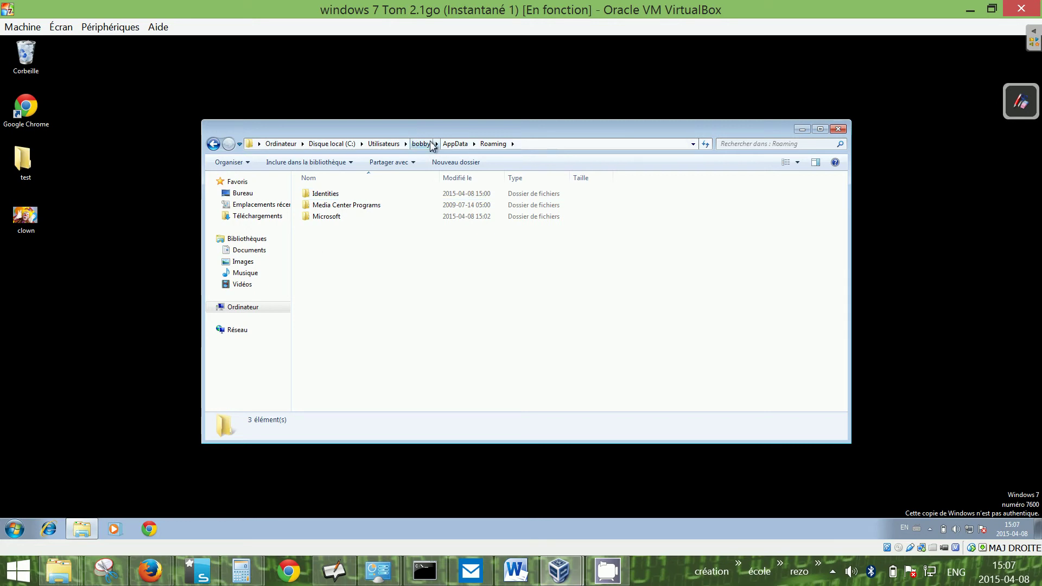
double_click(321, 217)
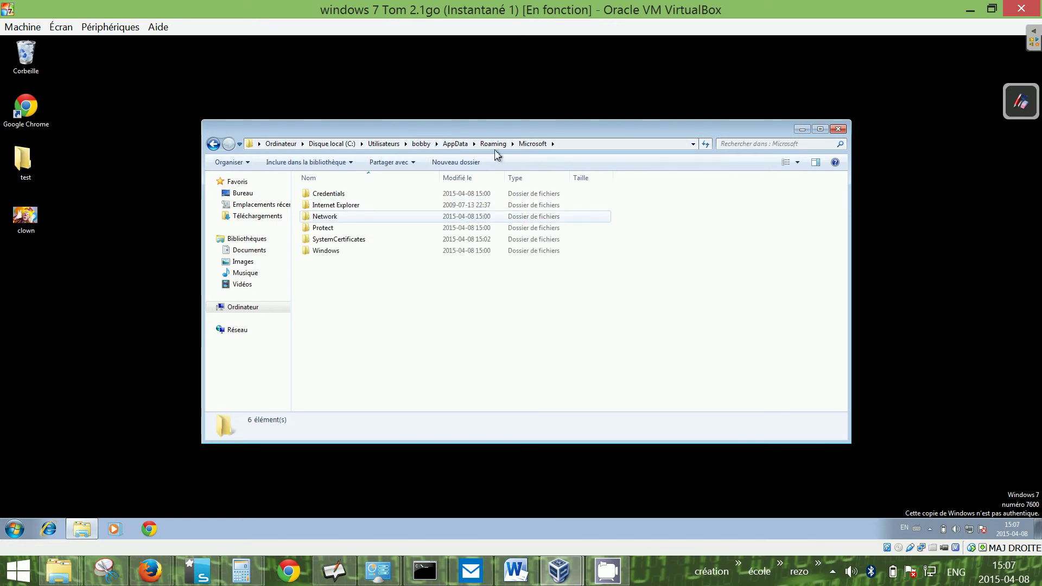
double_click(329, 252)
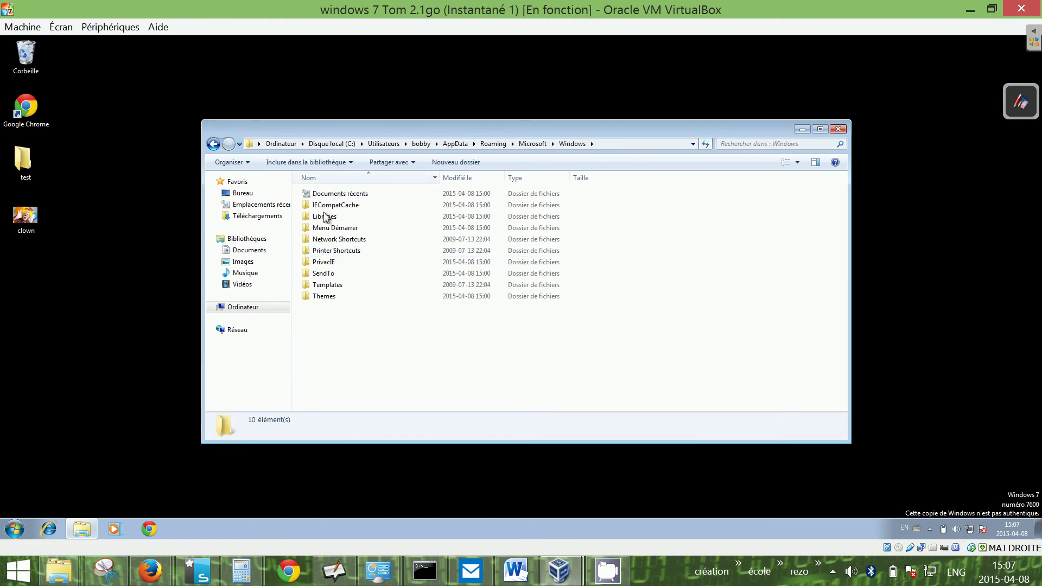
double_click(325, 229)
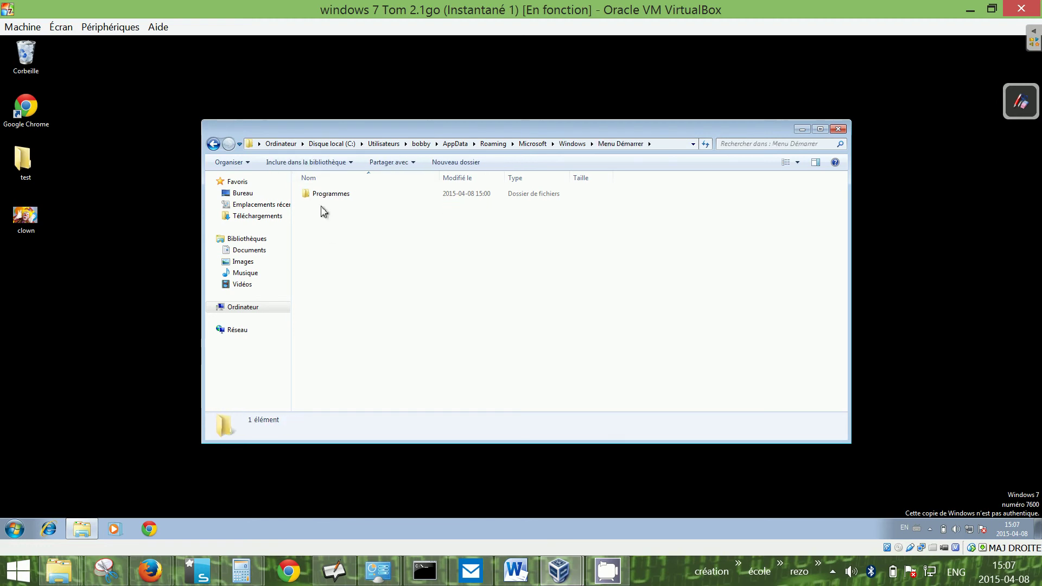
double_click(322, 193)
double_click(325, 206)
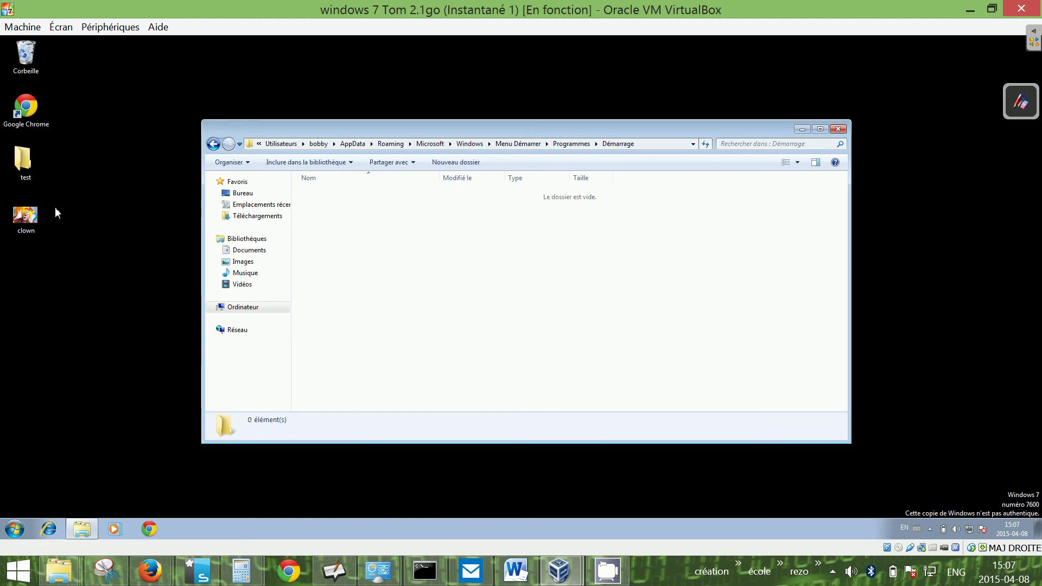
- Copy the clown image from the desktop, paste it into Démarrage, and close the window
right_click(25, 216)
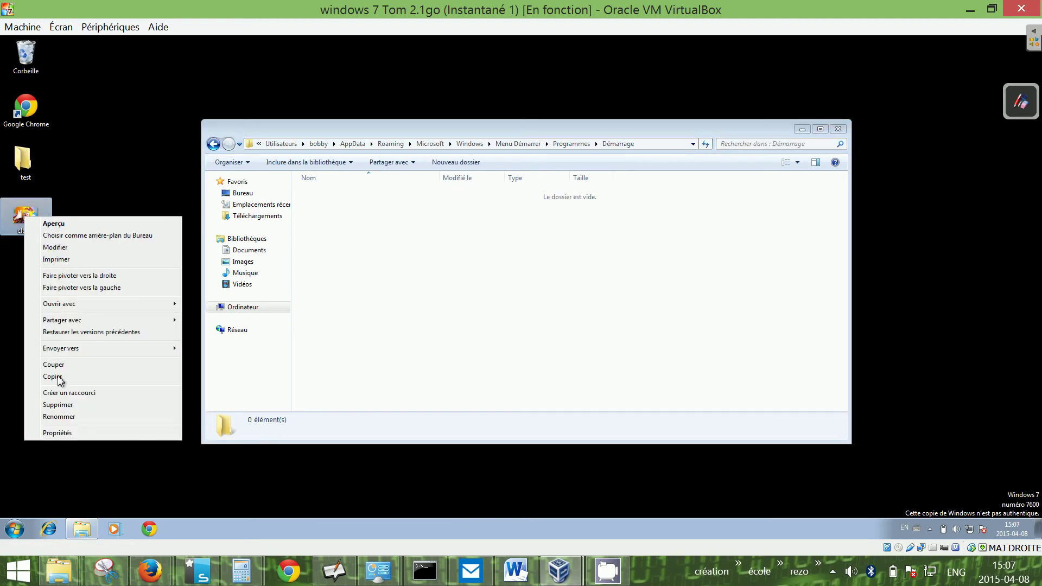
click(58, 376)
right_click(363, 244)
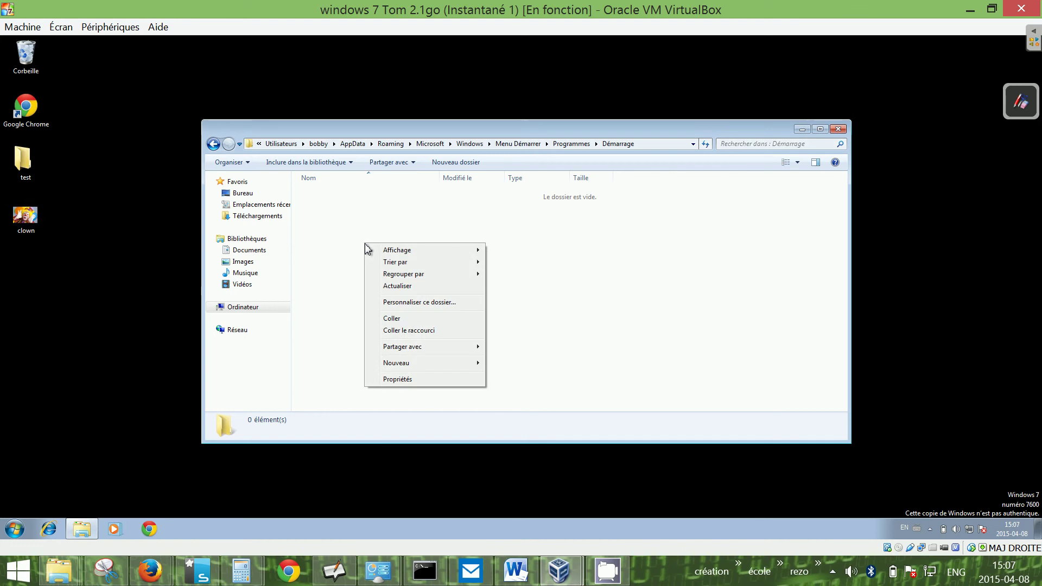
click(403, 320)
click(384, 295)
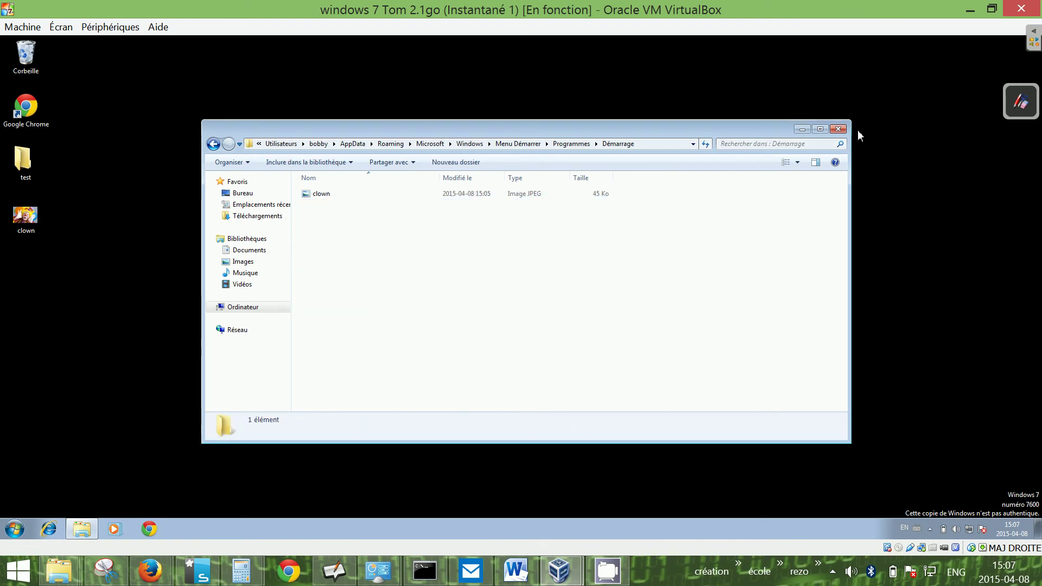
click(839, 129)
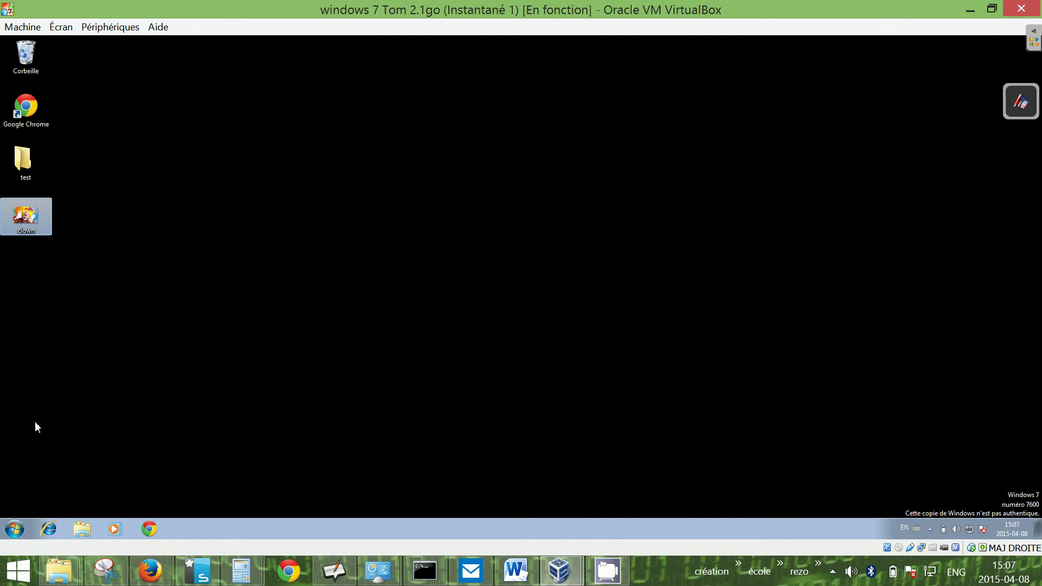
- Log off with Fermer la session and sign in to the other user's account with its password
click(14, 528)
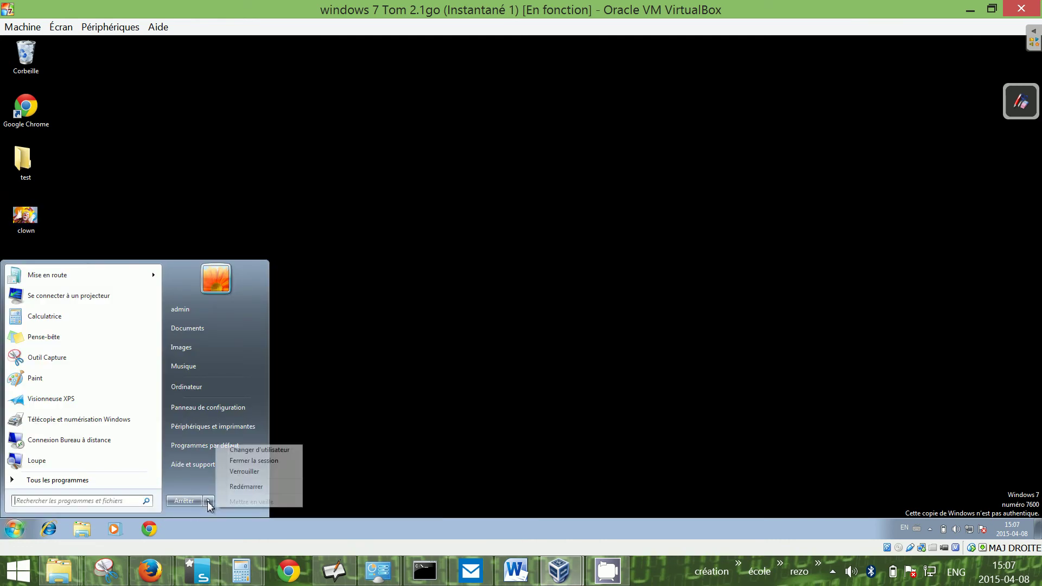
mouse_move(209, 503)
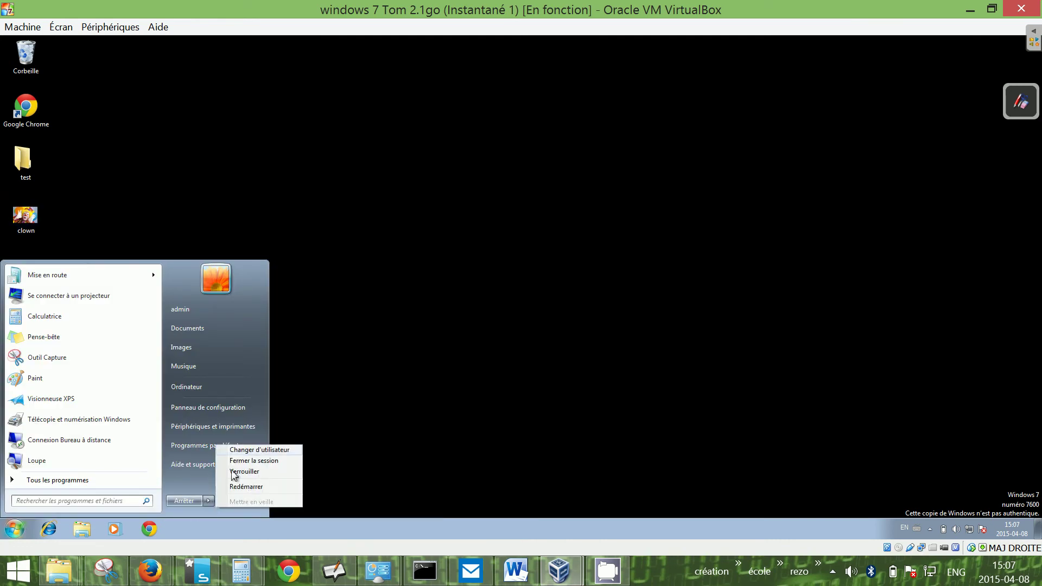
click(256, 462)
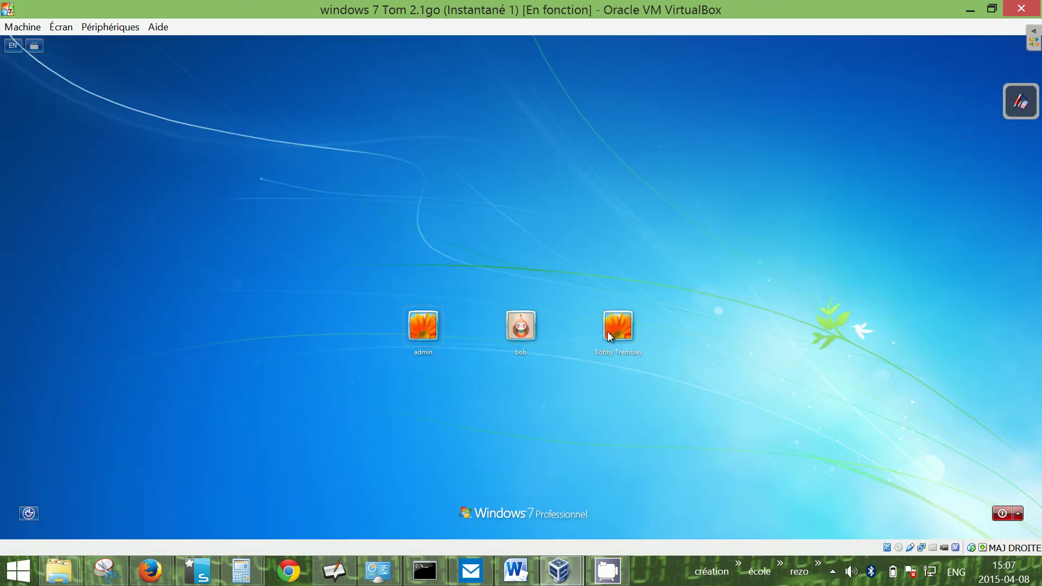
click(614, 329)
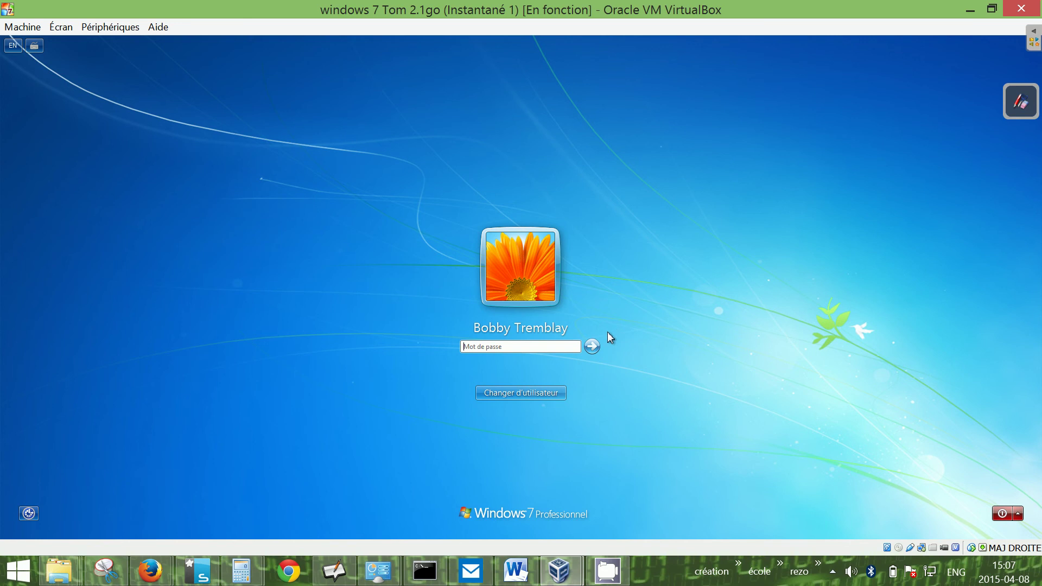
text(123456)
key(Return)
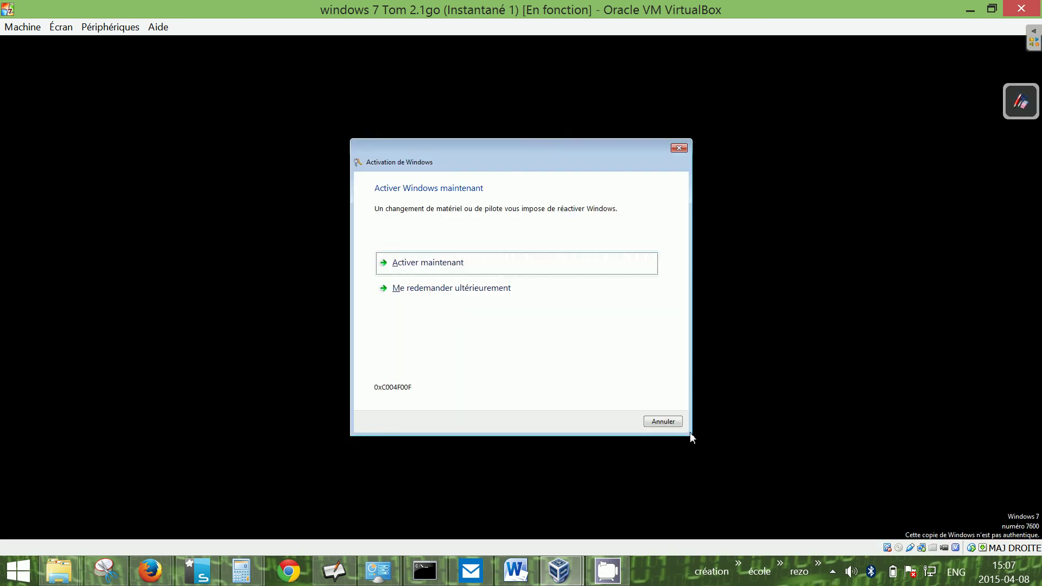
- Cancel the Windows activation prompt and close the auto-opened clown photo
click(674, 423)
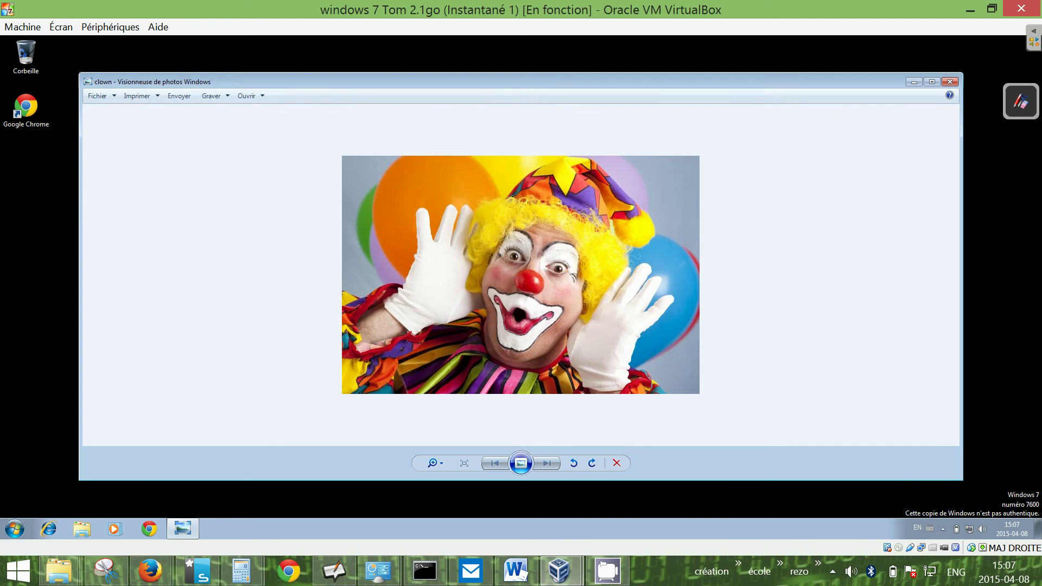
click(950, 83)
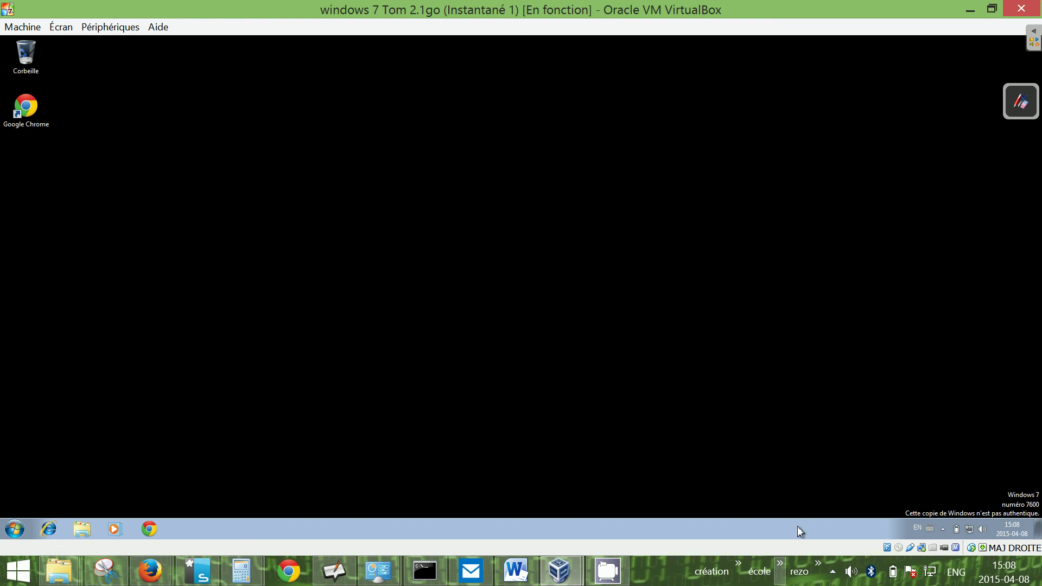
- Stop the screen recorder from its hidden tray icon's menu
click(840, 573)
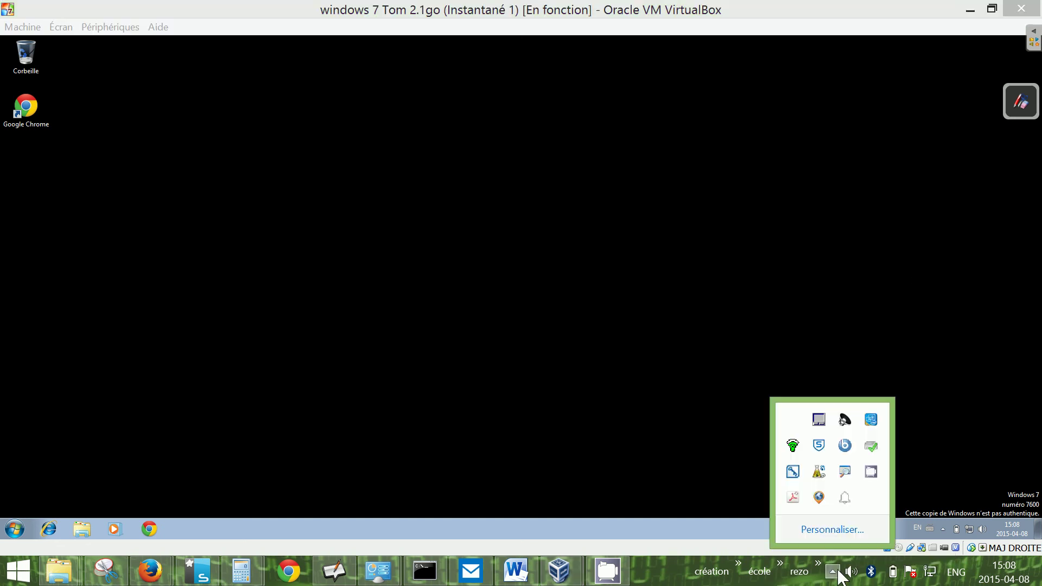
right_click(870, 474)
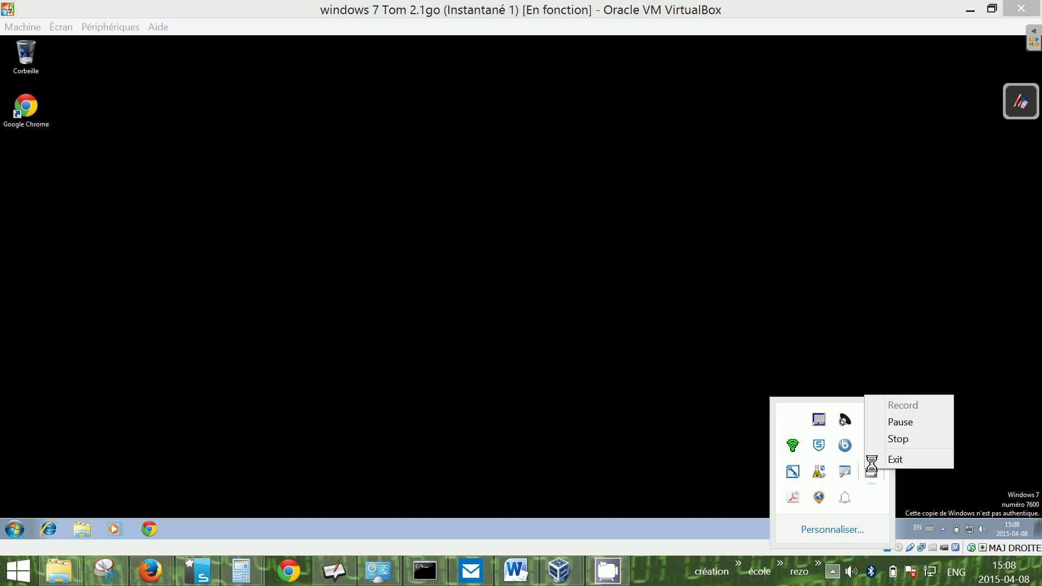
click(891, 439)
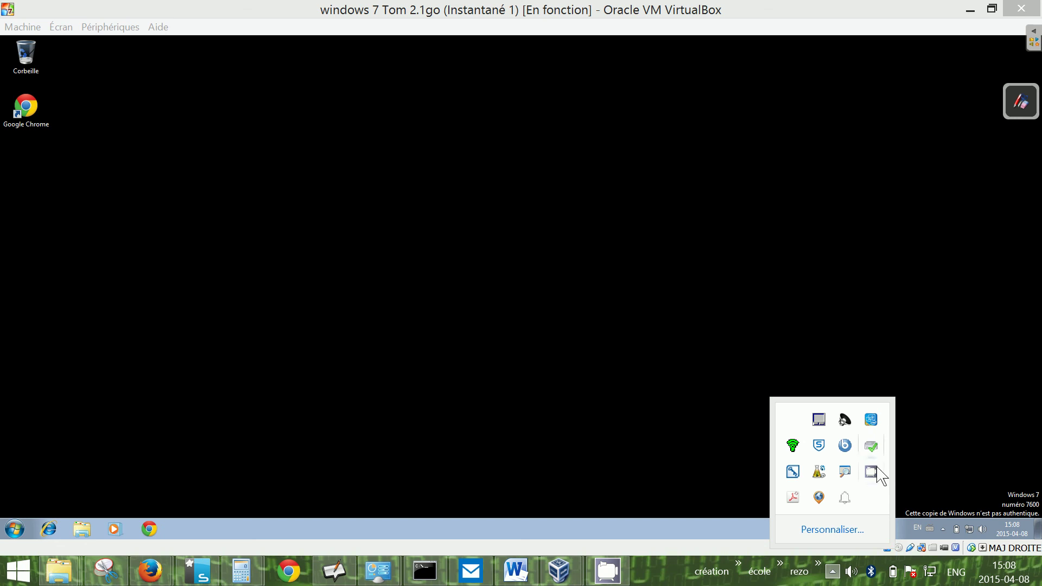